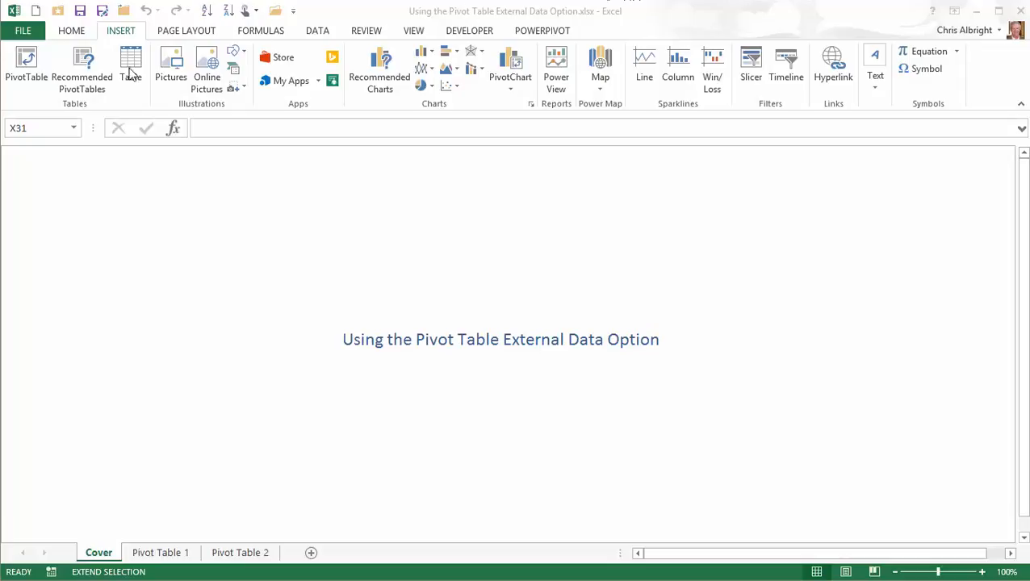
- Start a new PivotTable and select 'Use an external data source' in Create PivotTable
click(27, 59)
click(26, 59)
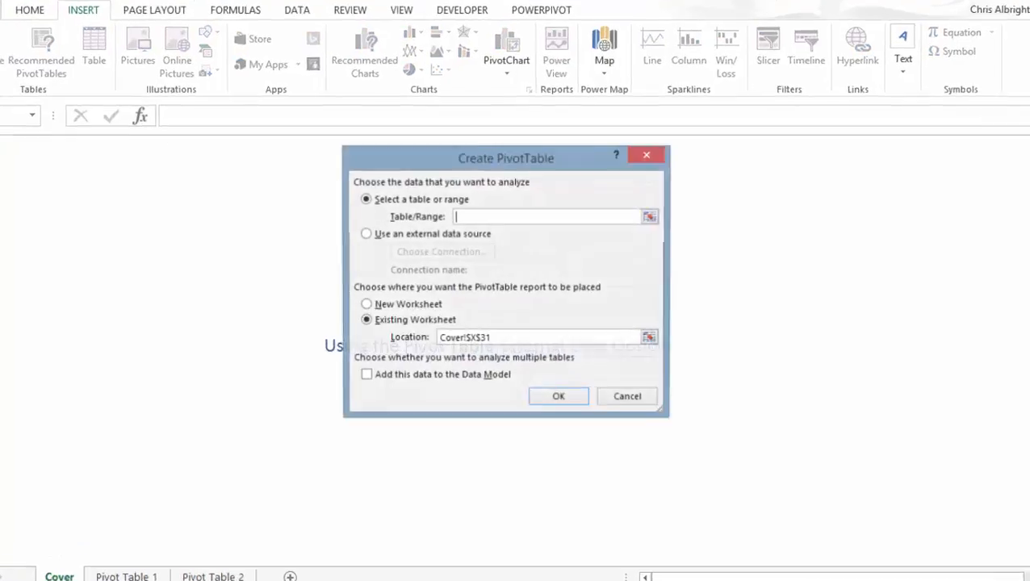
click(385, 236)
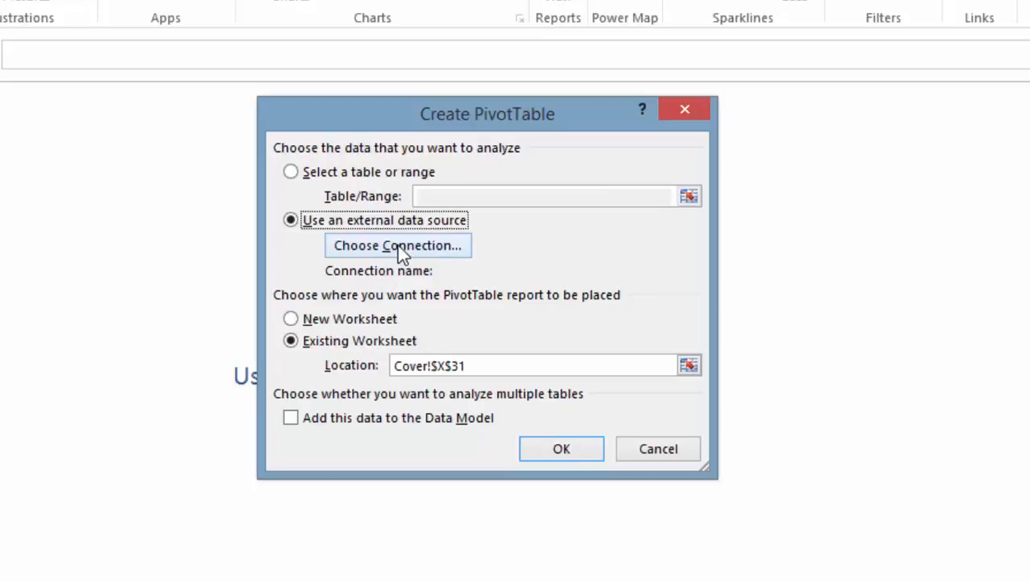
- Open the existing connections list and browse the My Data Sources .odc files
click(397, 246)
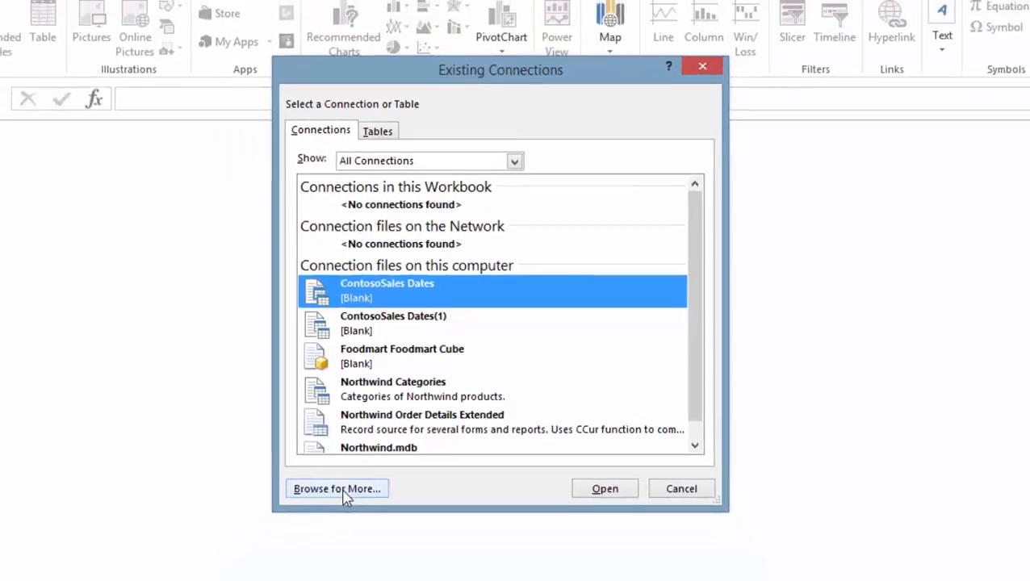
click(281, 546)
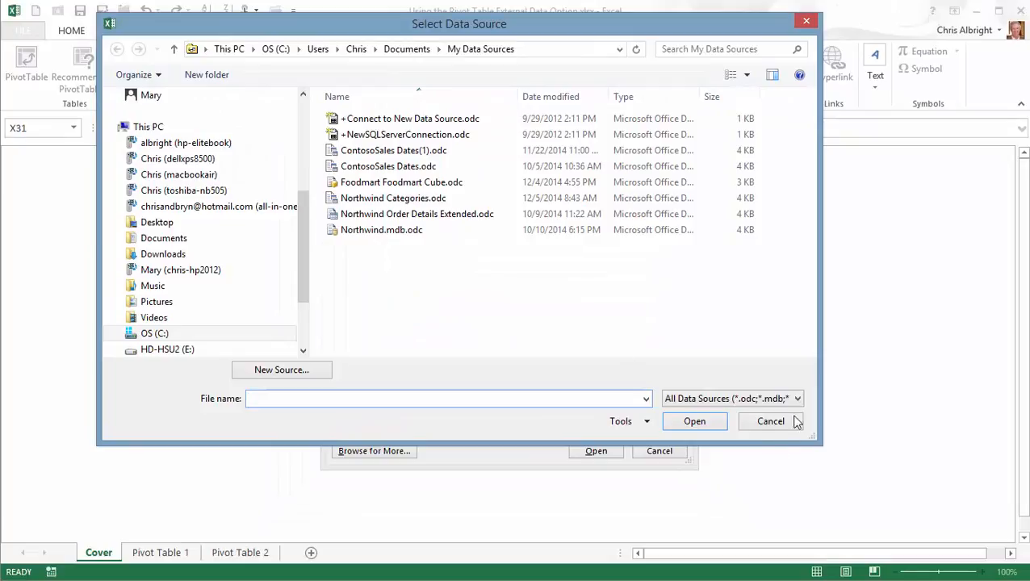
click(799, 399)
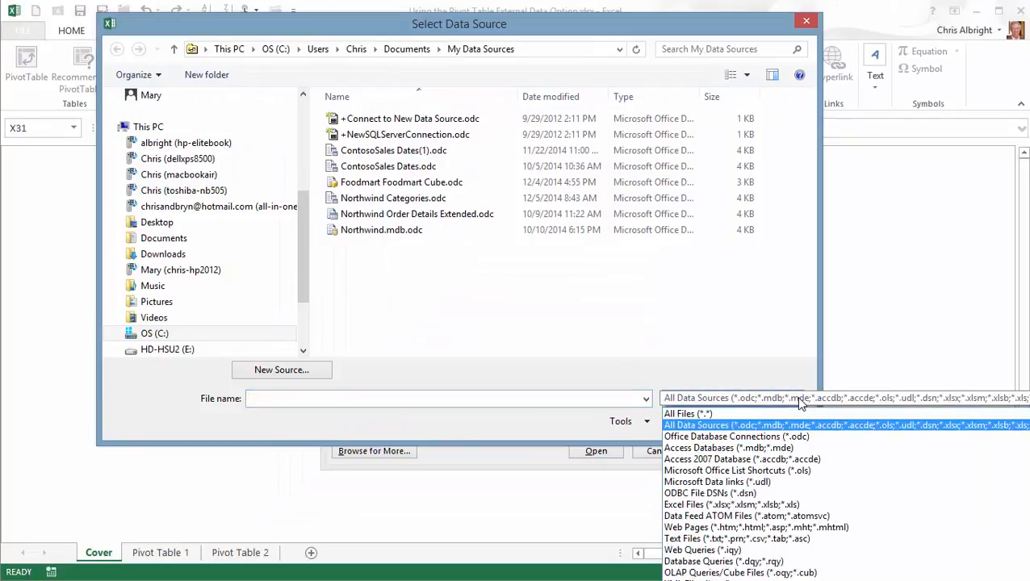
click(854, 325)
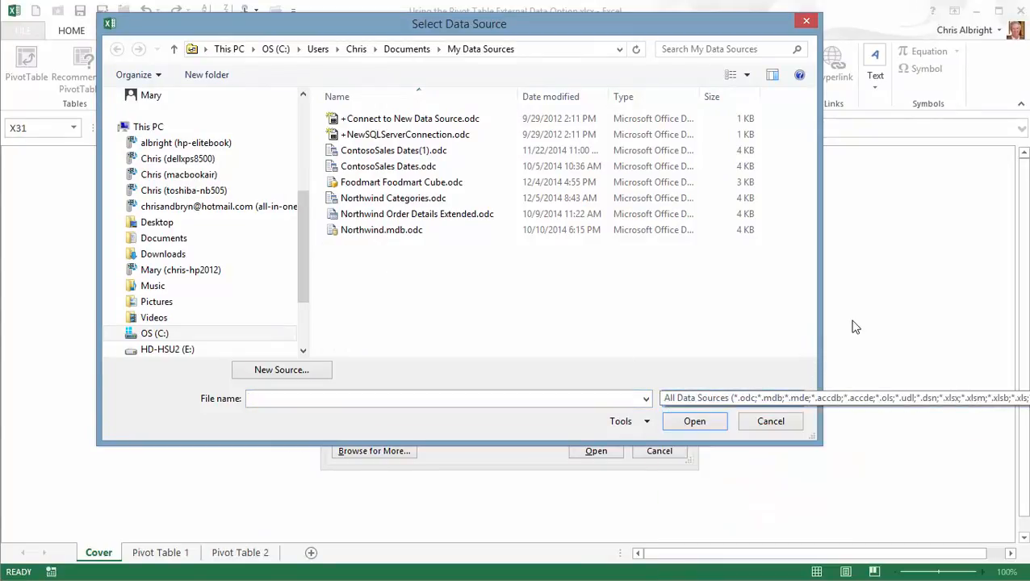
key(Escape)
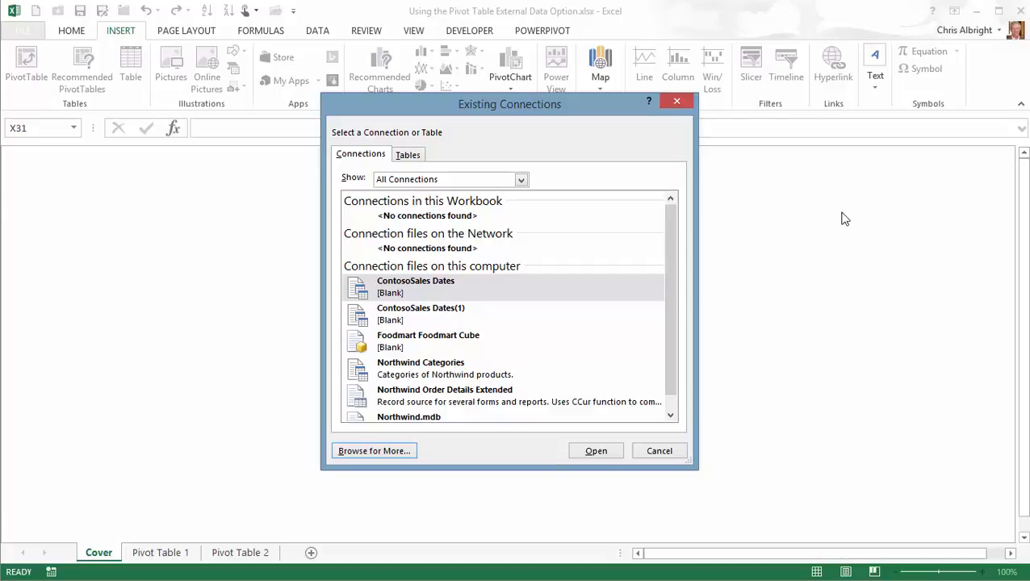
- Abandon the new data source wizard and cancel every connection and Create PivotTable dialog
click(374, 452)
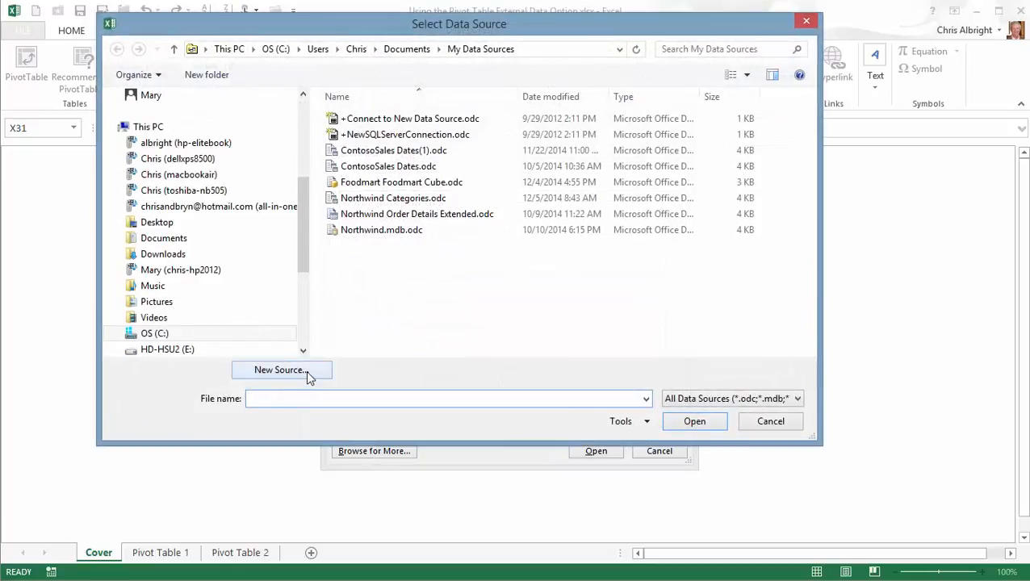
click(306, 370)
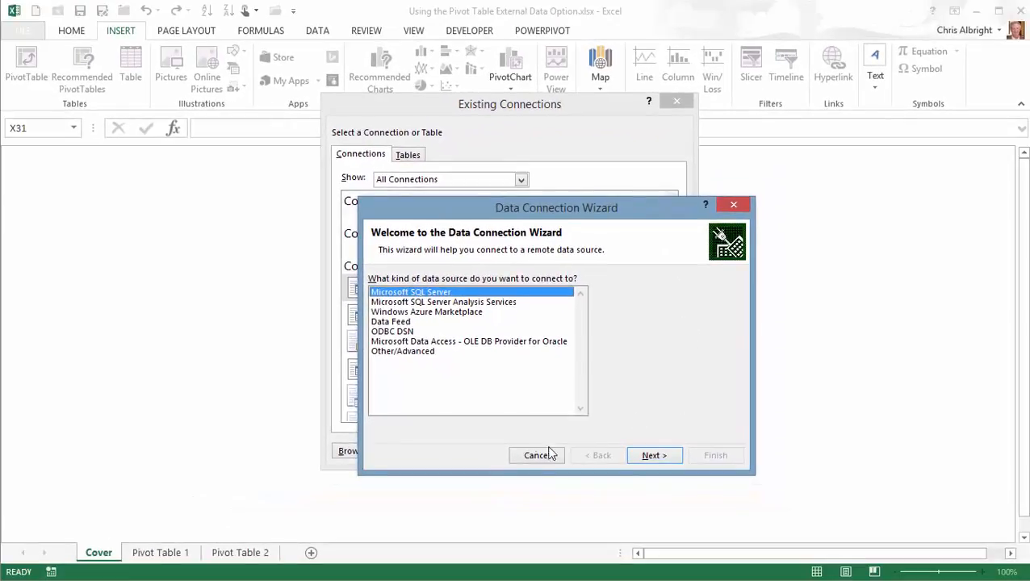
click(535, 457)
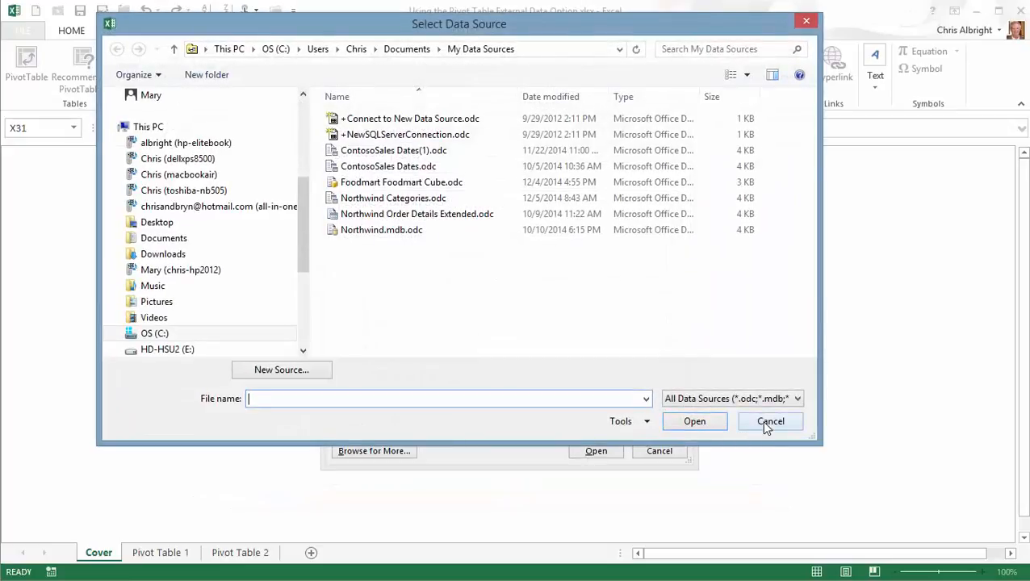
click(761, 421)
click(662, 450)
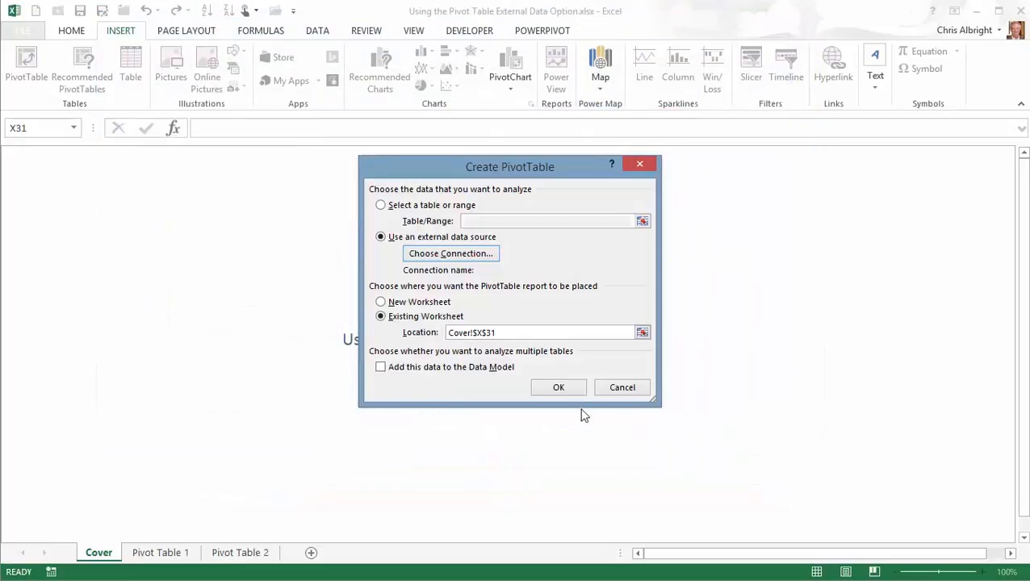
click(624, 388)
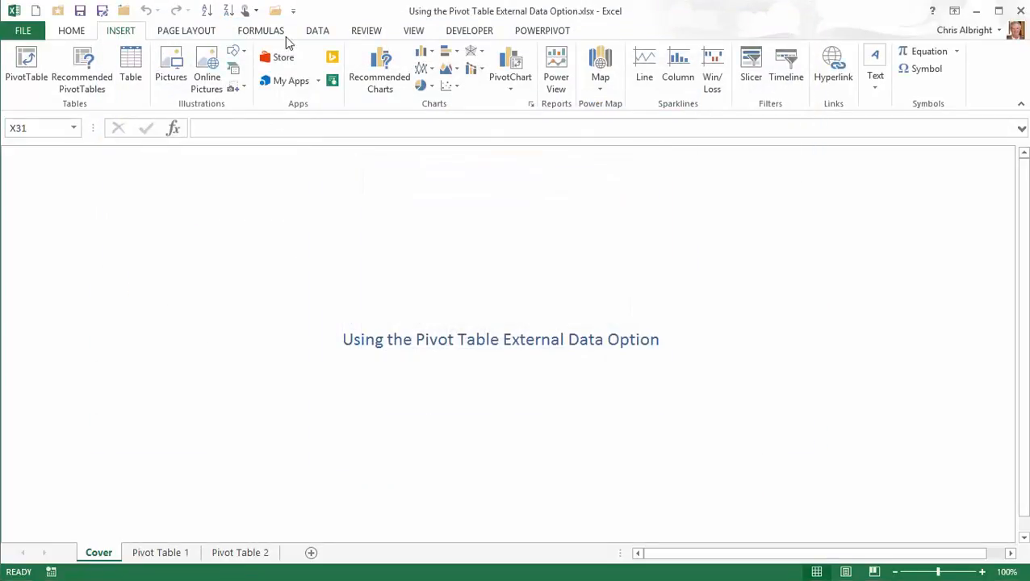
click(320, 33)
click(131, 77)
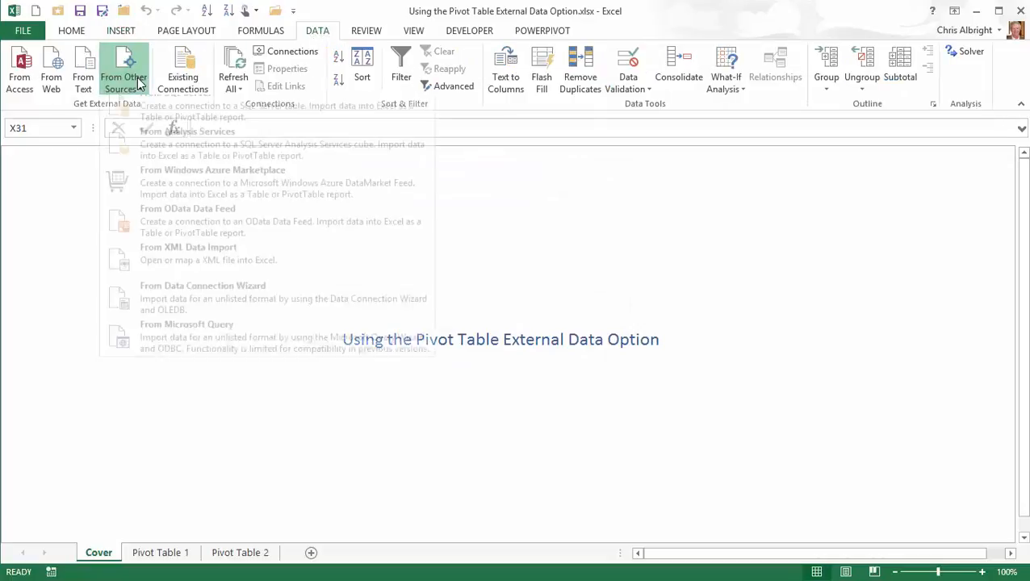
click(161, 305)
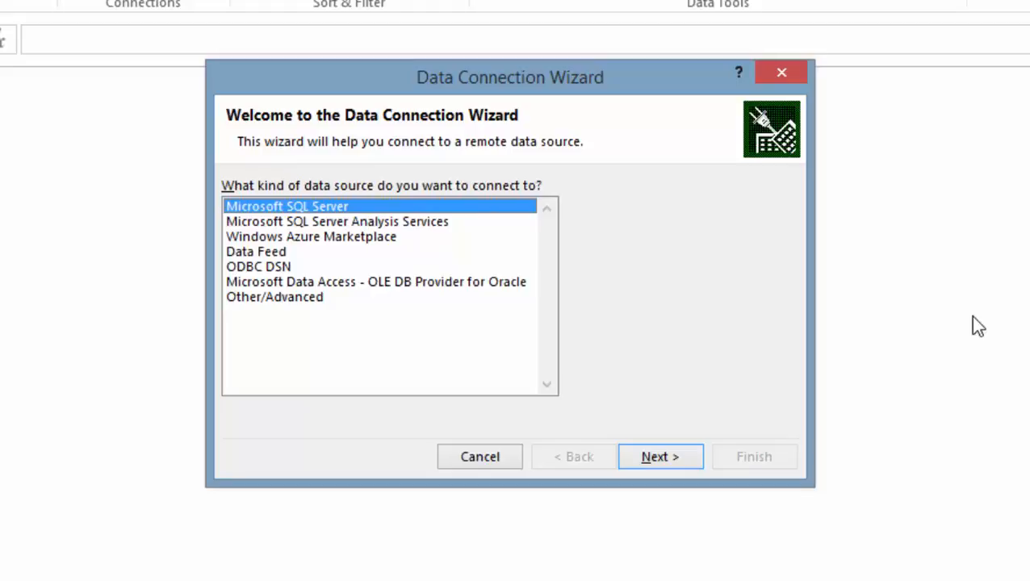
click(481, 457)
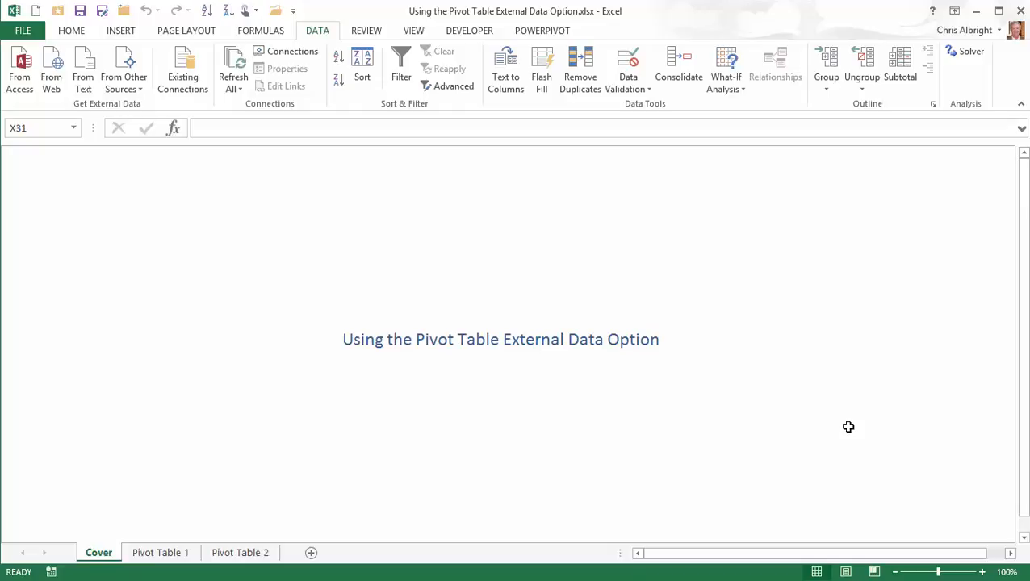
click(124, 34)
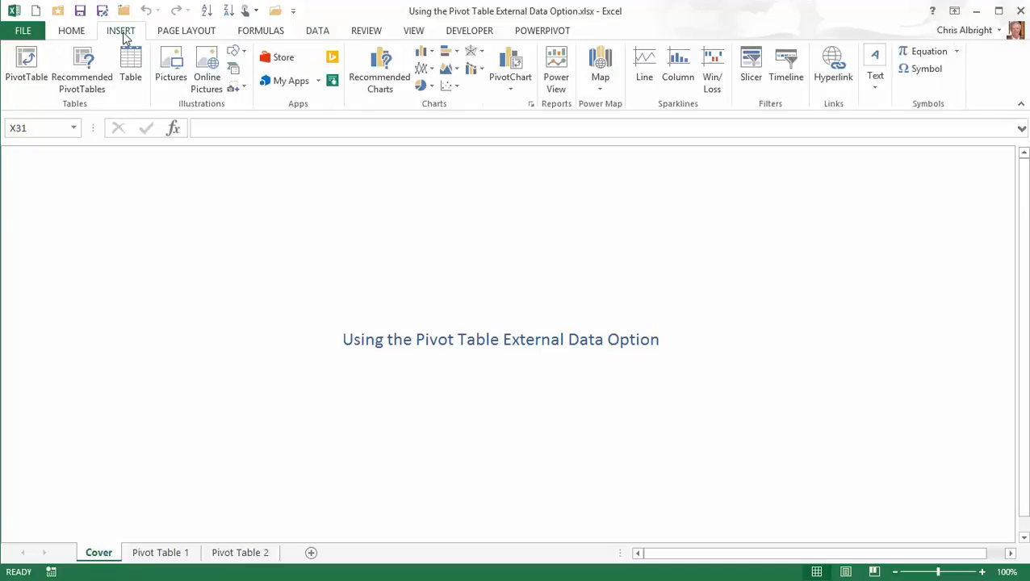
- Start a PivotTable using the Northwind Order Details Extended connection as its external source
click(25, 69)
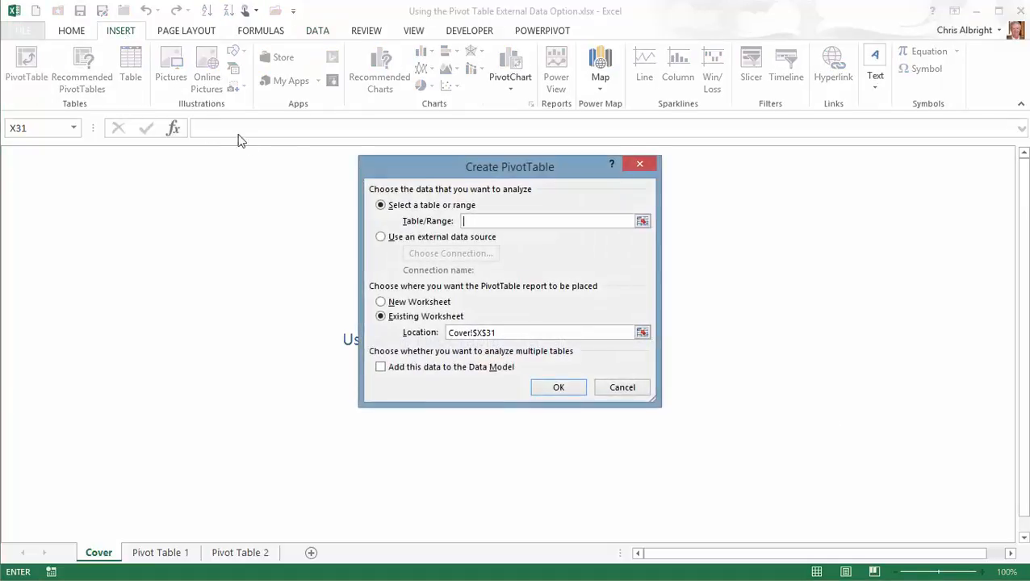
click(380, 238)
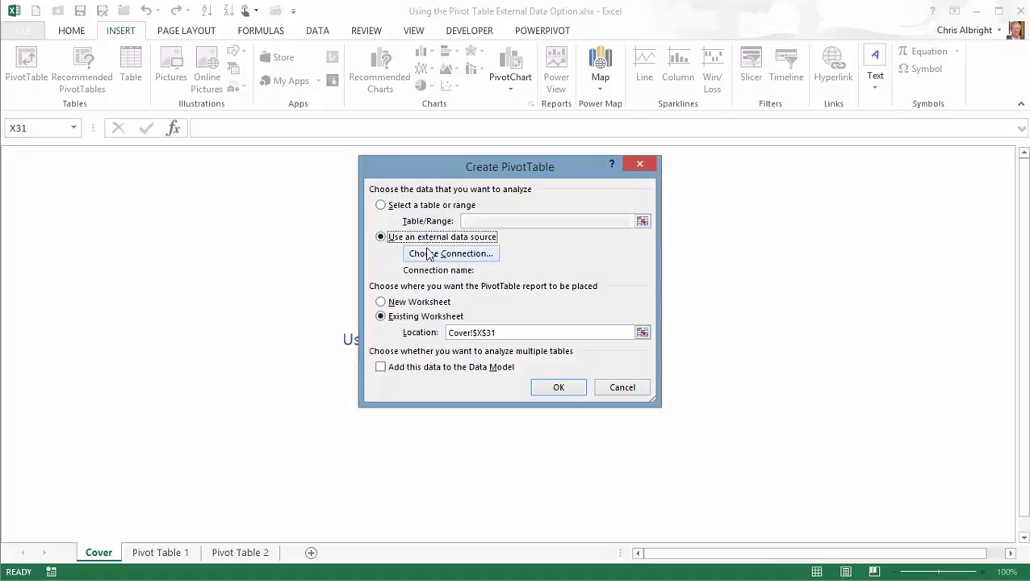
click(428, 254)
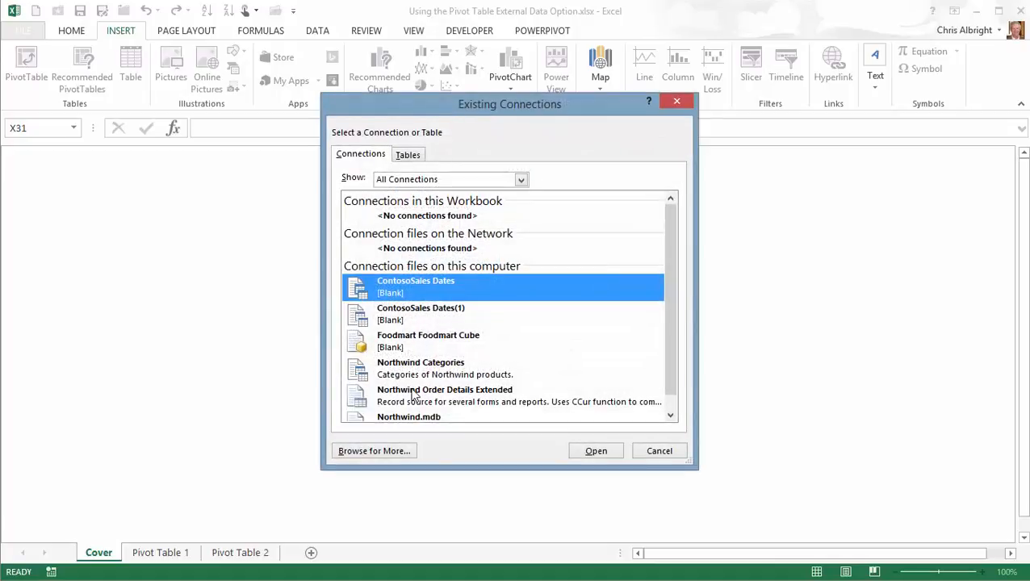
click(413, 393)
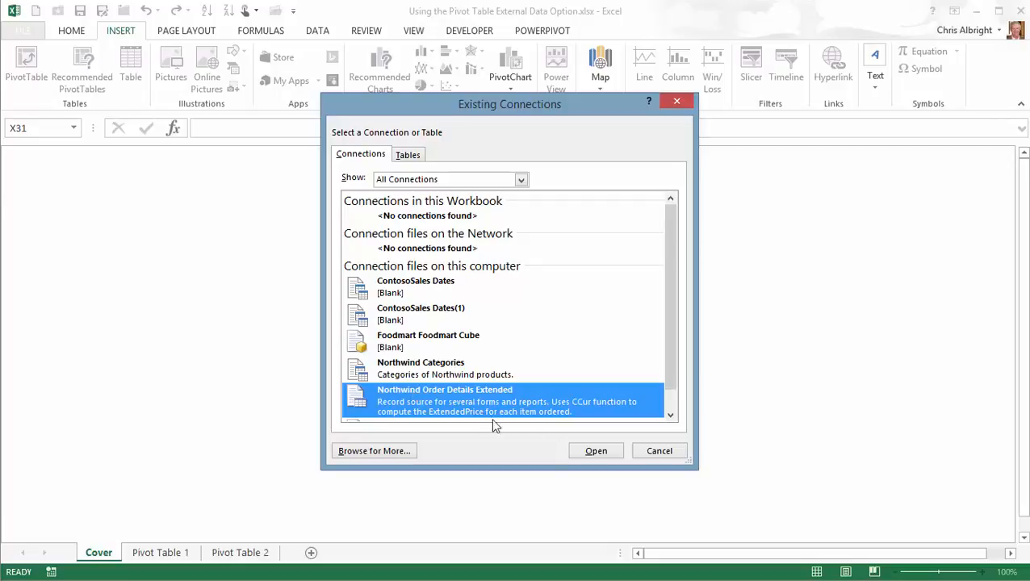
click(597, 452)
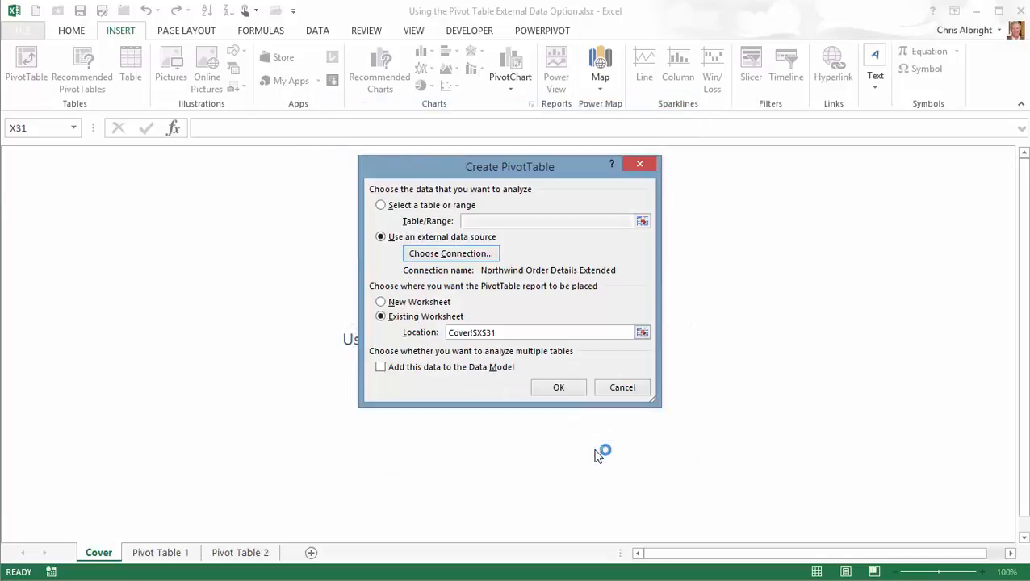
- Create the empty PivotTable at cell A1 of the Pivot Table 1 sheet
click(641, 333)
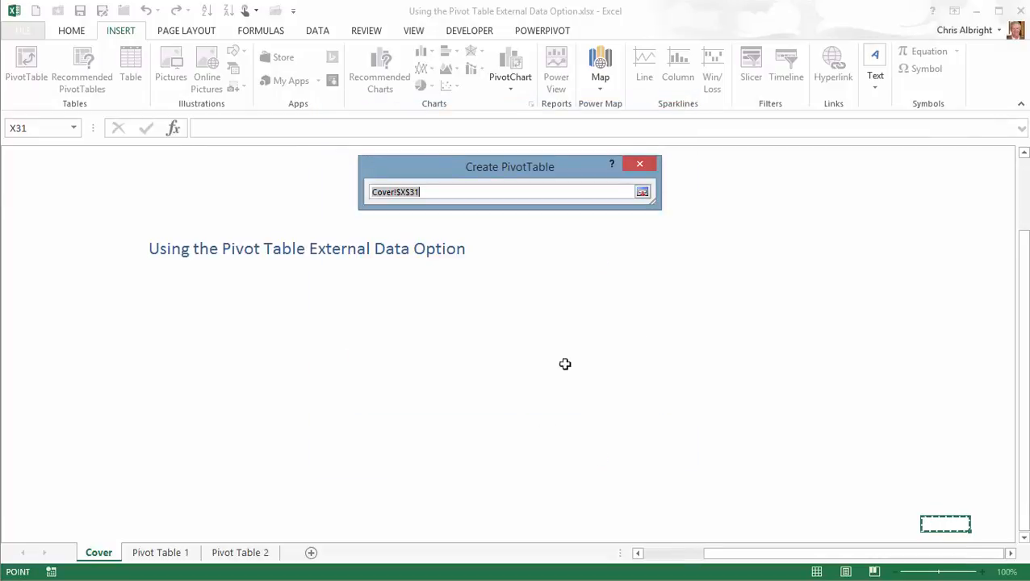
click(161, 554)
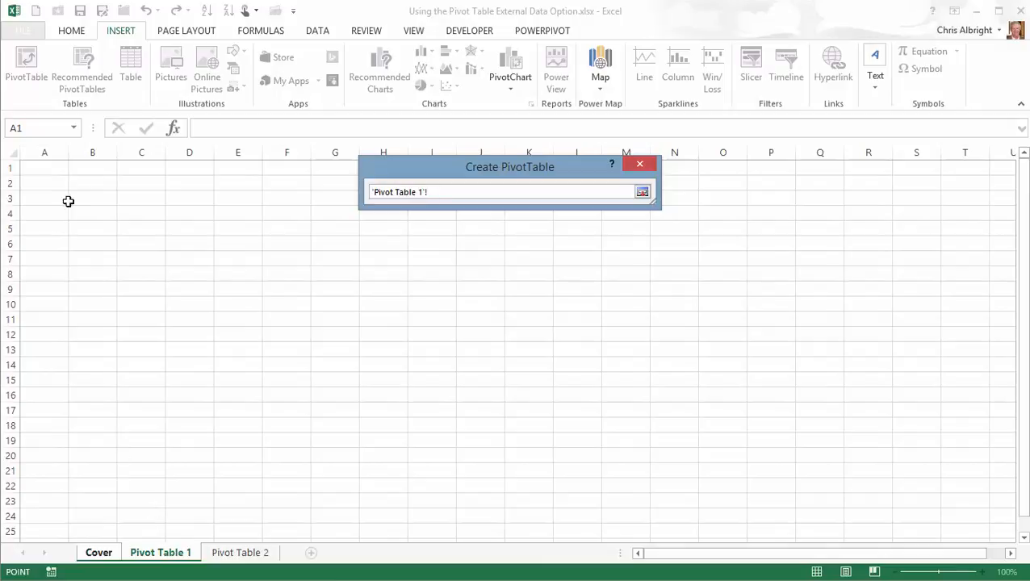
click(44, 168)
click(642, 192)
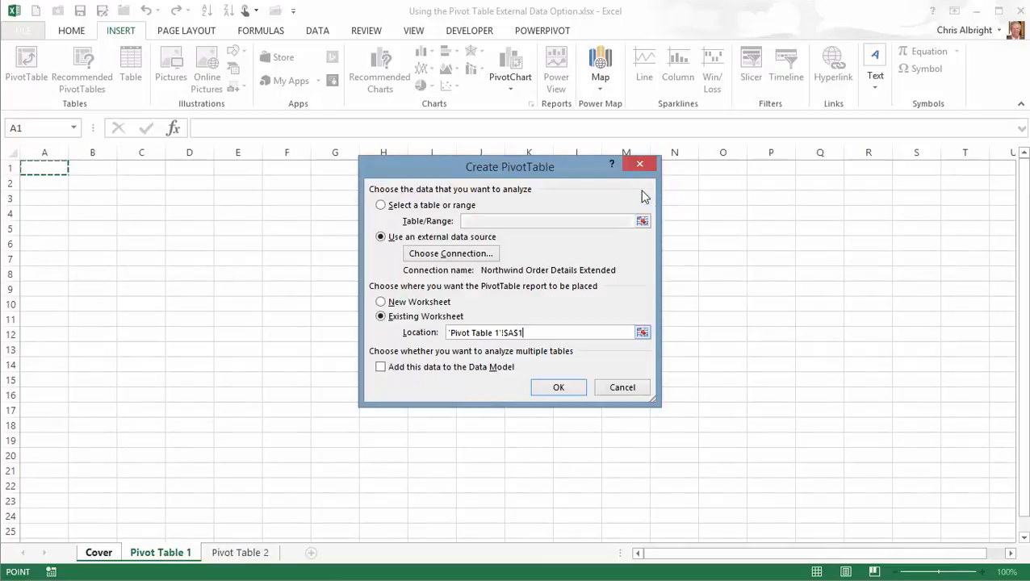
click(557, 392)
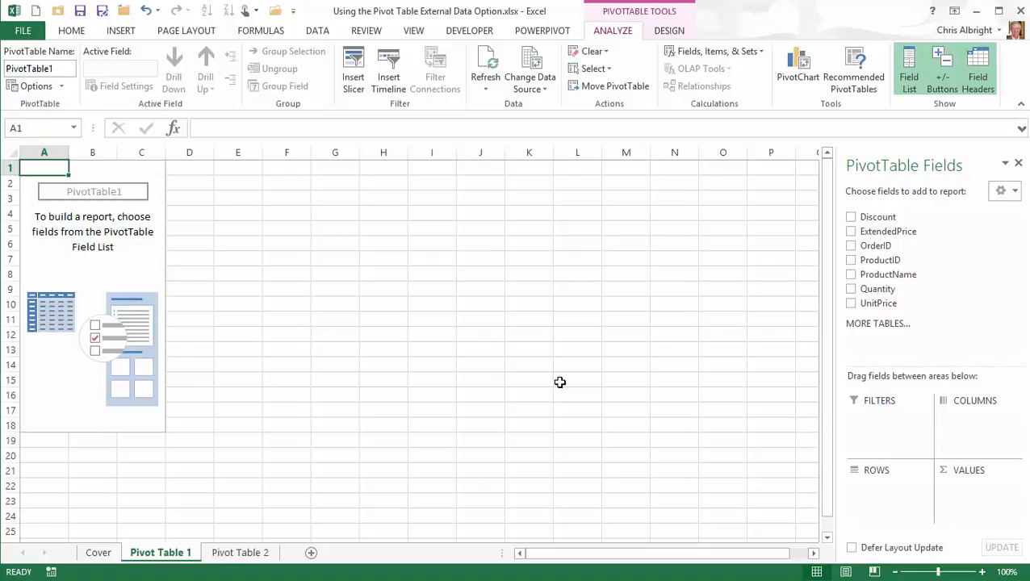
click(315, 31)
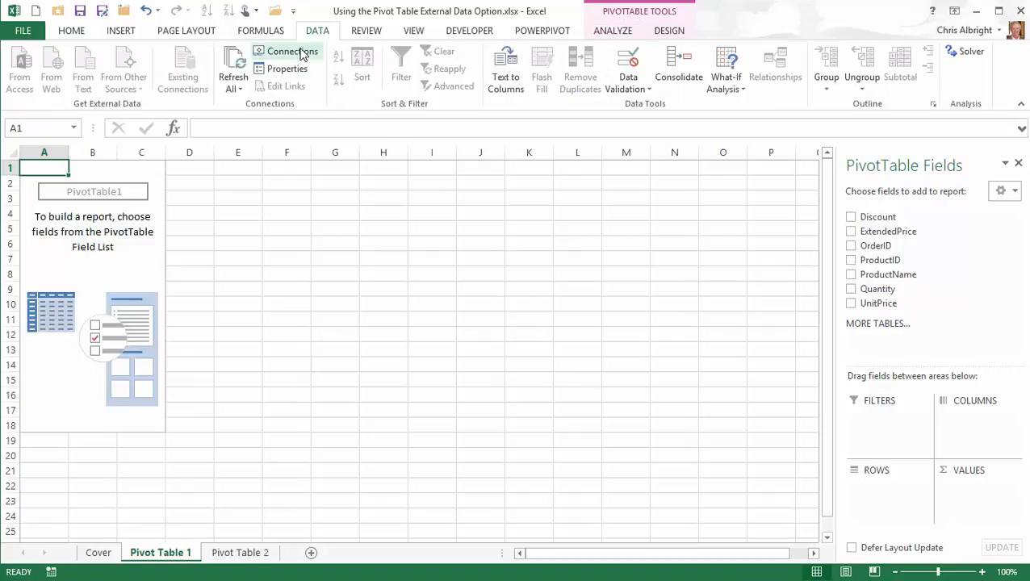
- Inspect the Northwind connection's Definition properties, then close the connection windows unchanged
click(299, 51)
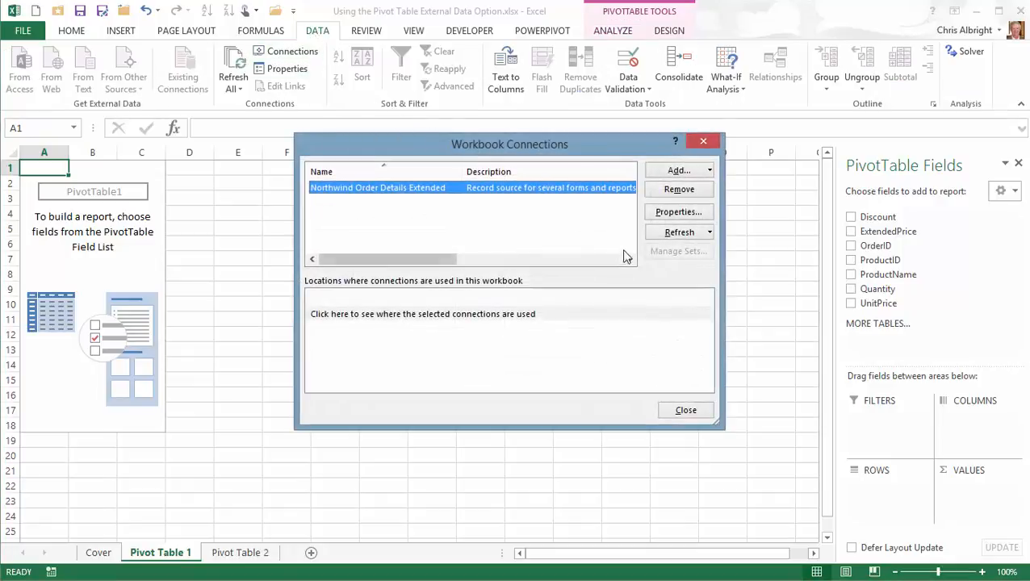
click(679, 213)
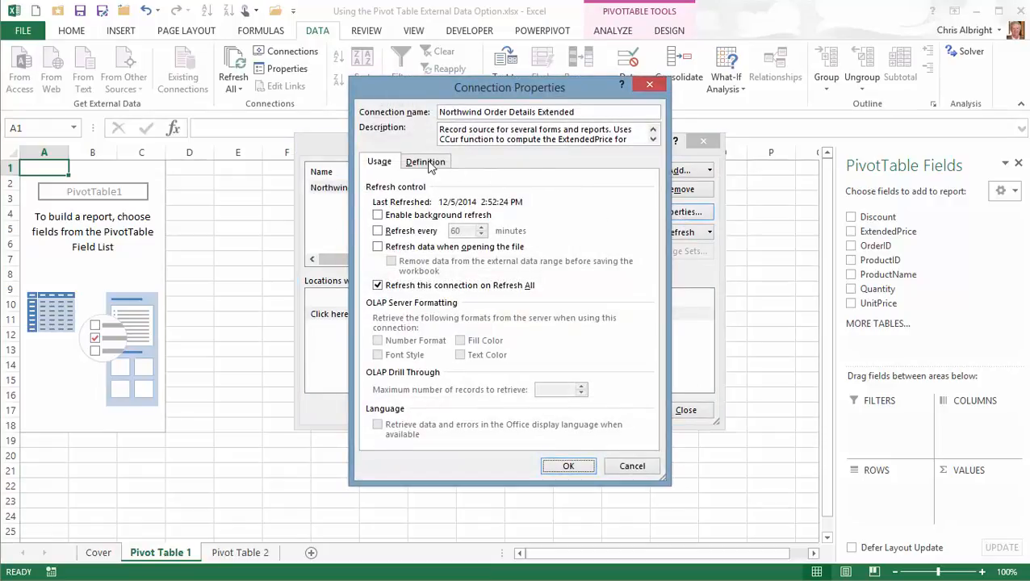
click(426, 162)
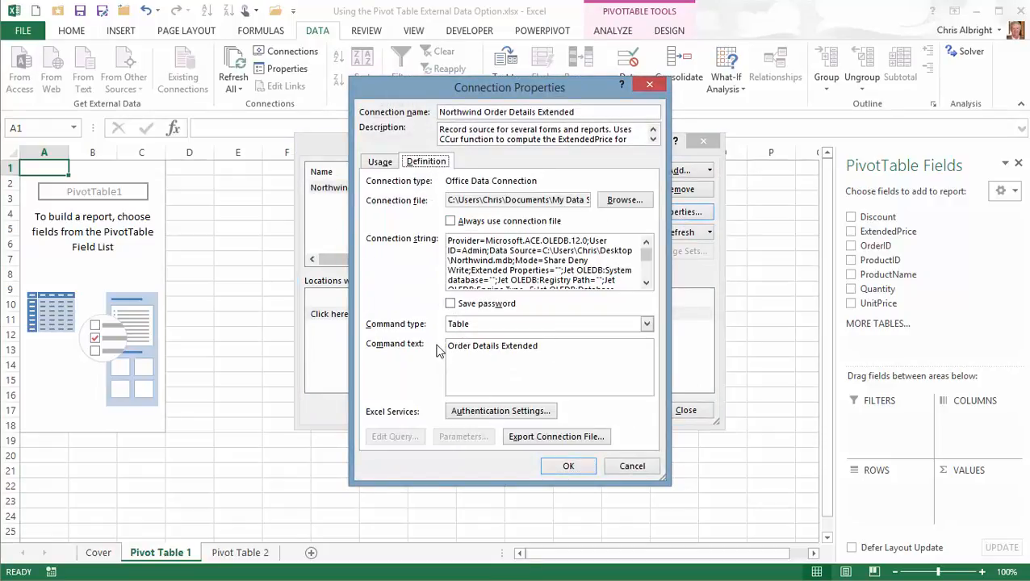
click(628, 464)
click(687, 411)
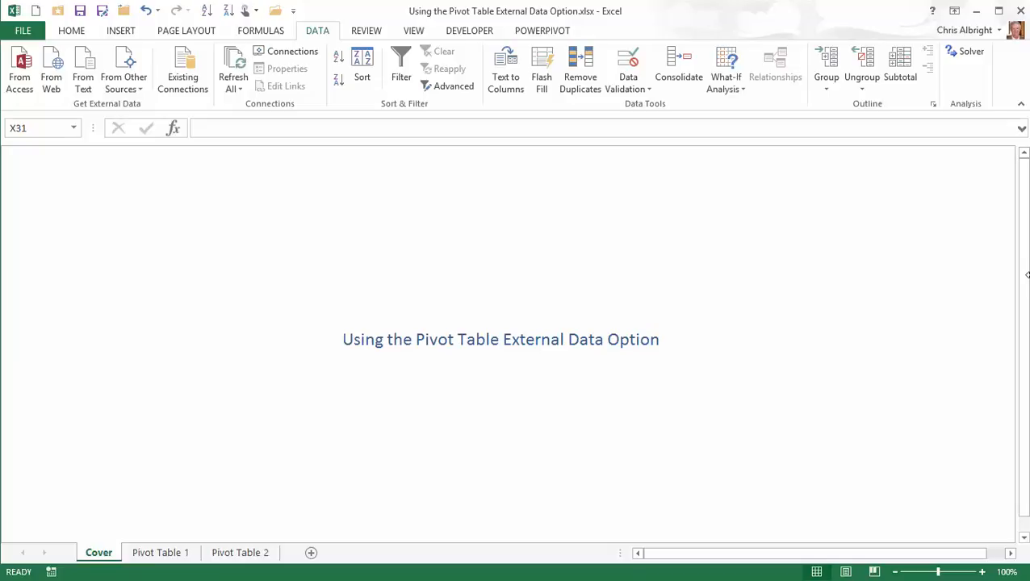
- Start a new PivotTable from an external data source and list the available connections
click(121, 33)
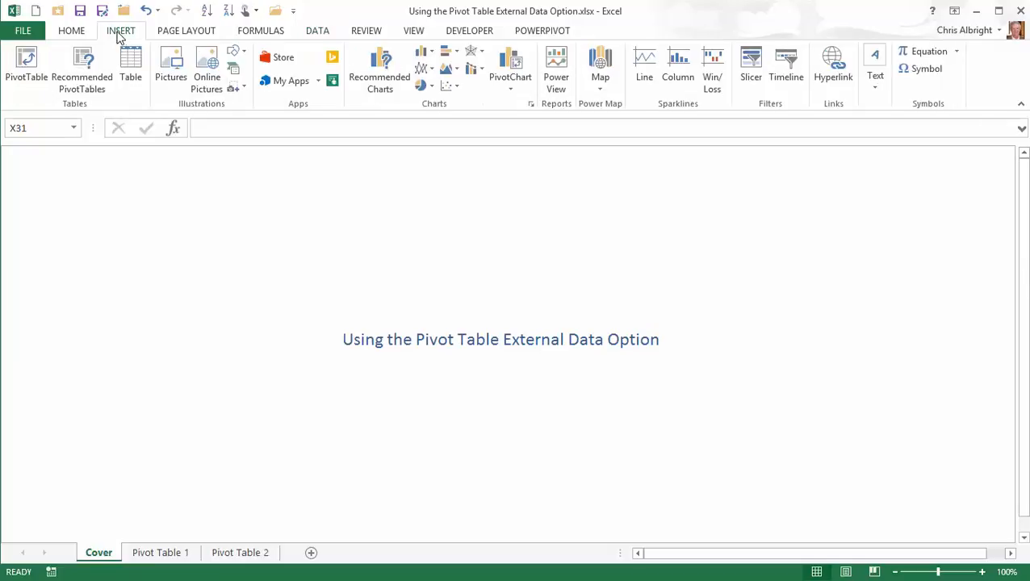
click(17, 64)
click(383, 239)
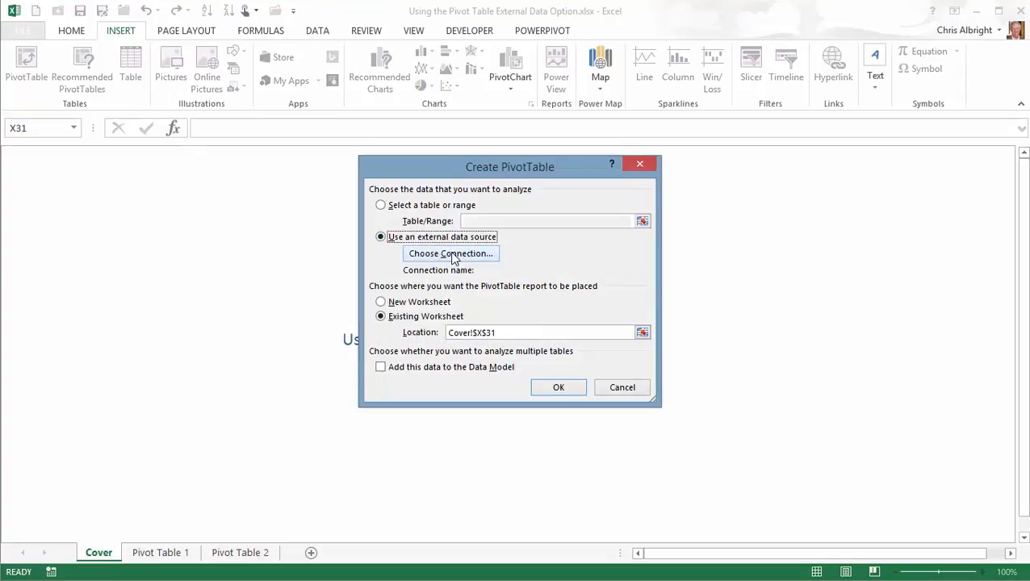
click(450, 254)
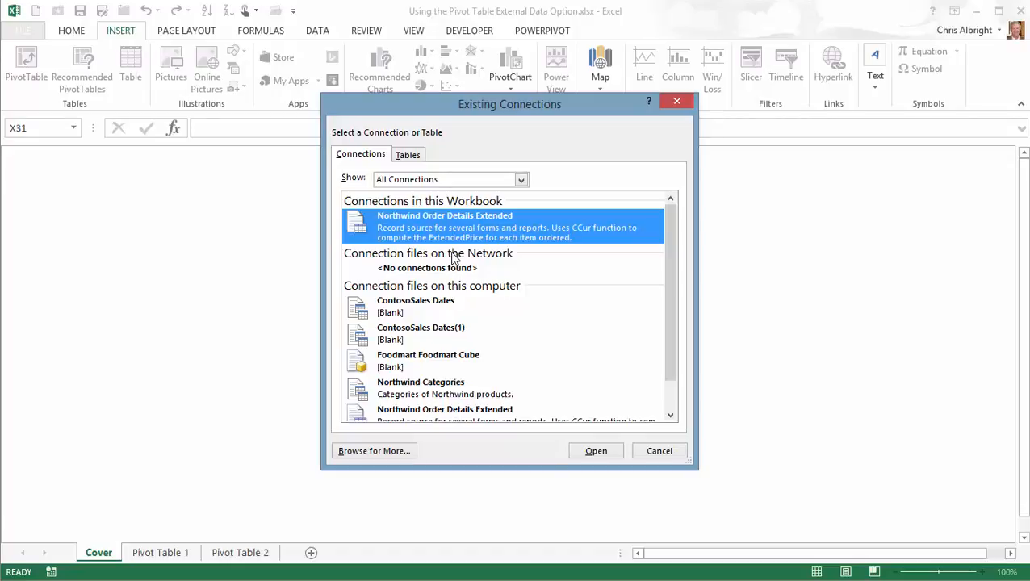
- Browse to the Desktop and open Customer Orders.xlsx as the data source
click(387, 453)
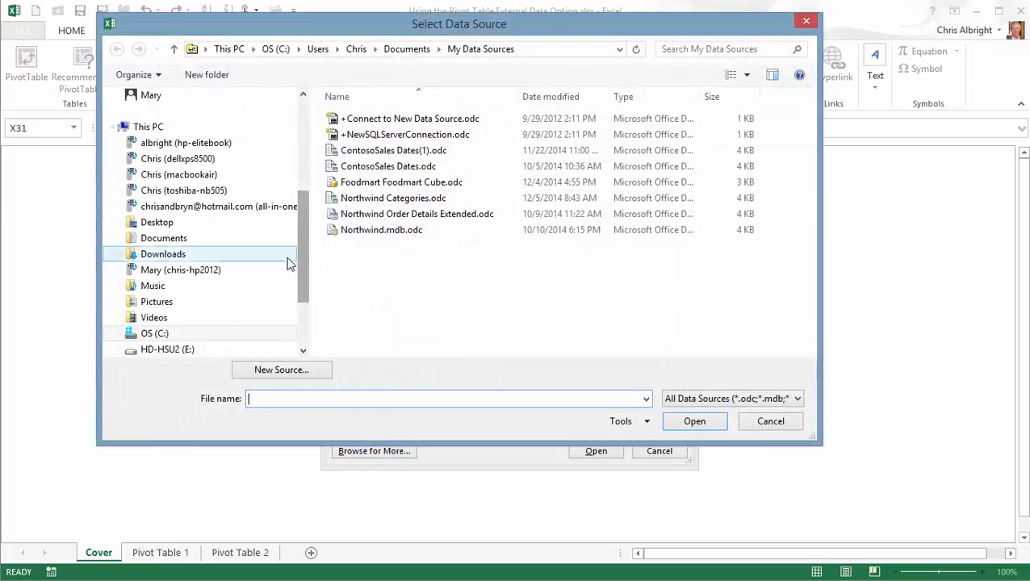
drag(301, 264, 309, 174)
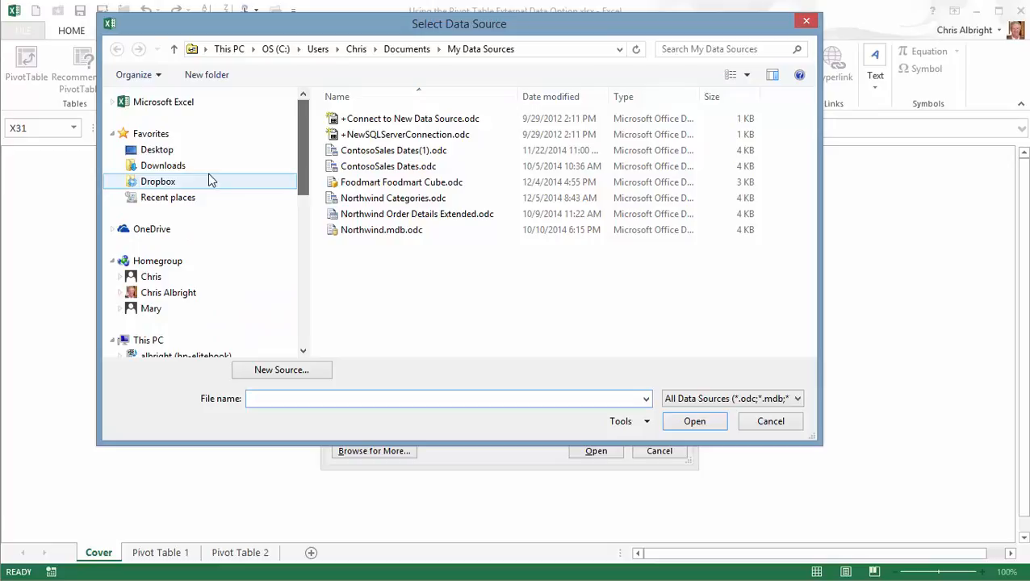
click(153, 150)
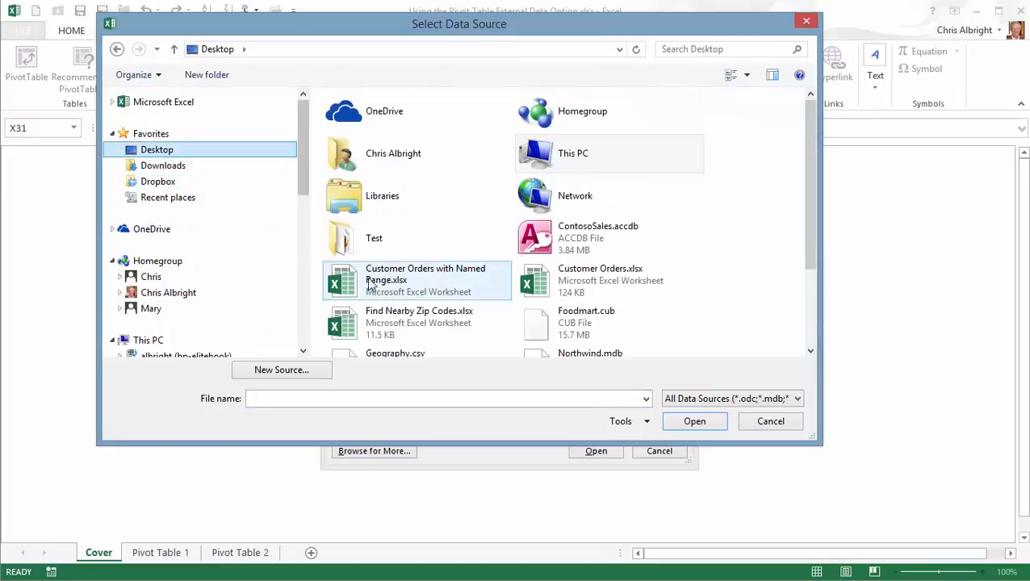
click(573, 271)
click(695, 422)
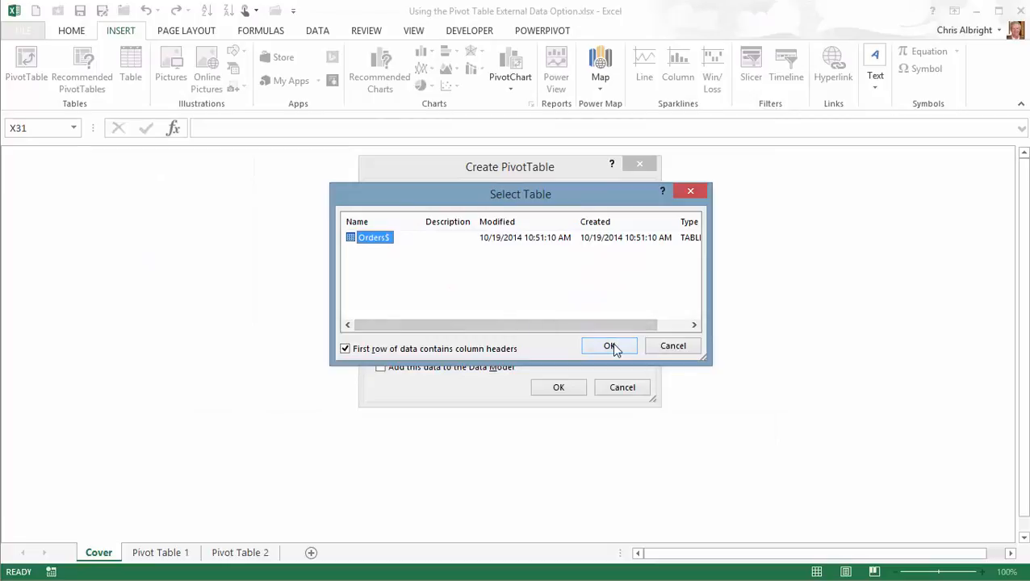
- Use the Orders$ table and place the PivotTable at 'Pivot Table 2'!$A$1
click(612, 344)
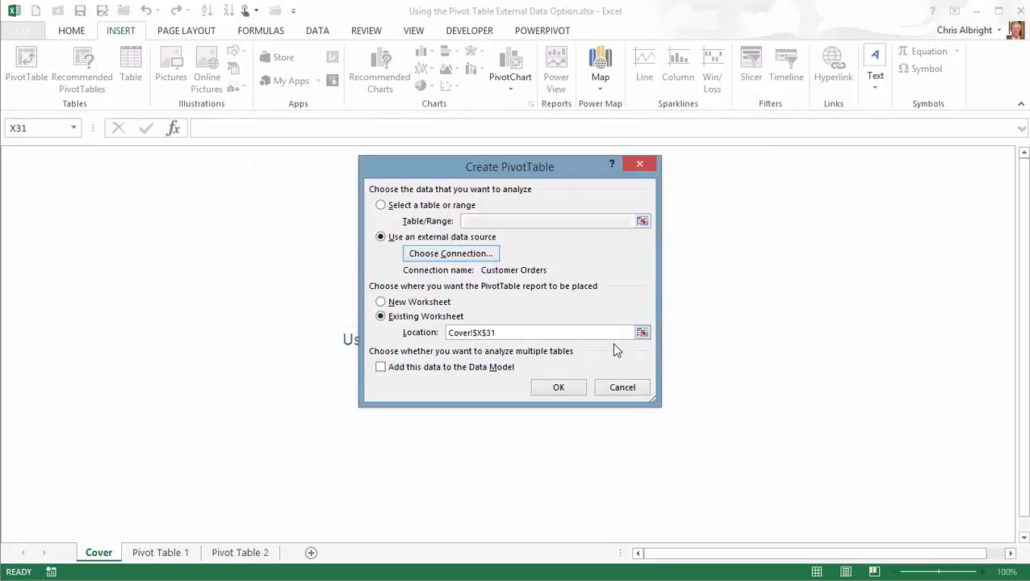
click(642, 333)
click(242, 554)
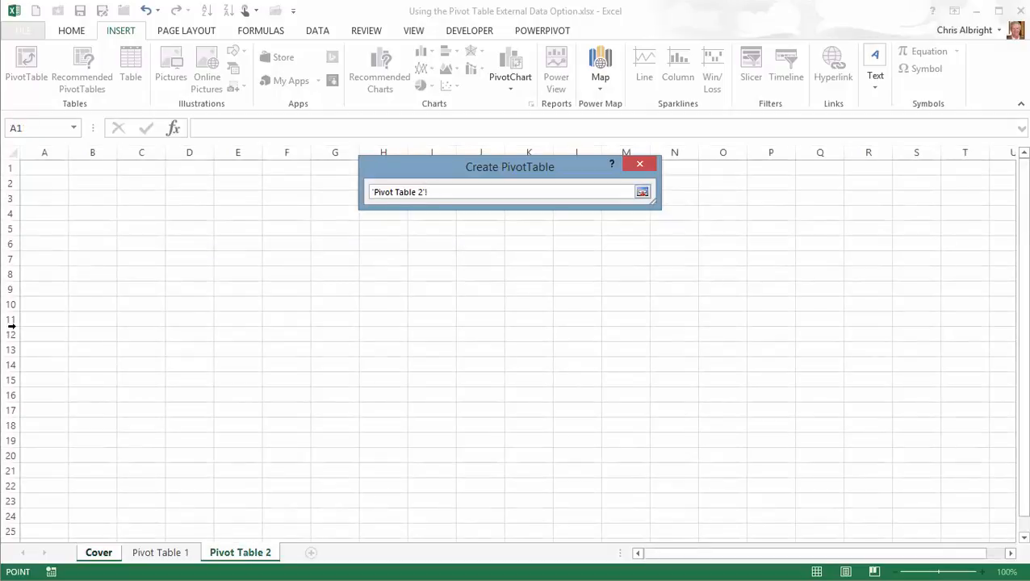
click(36, 169)
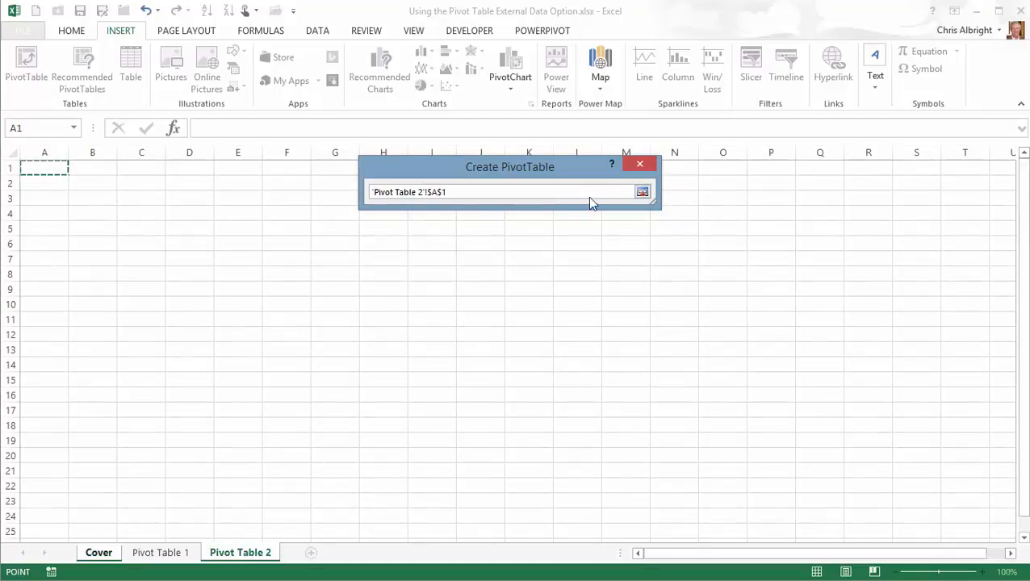
click(642, 192)
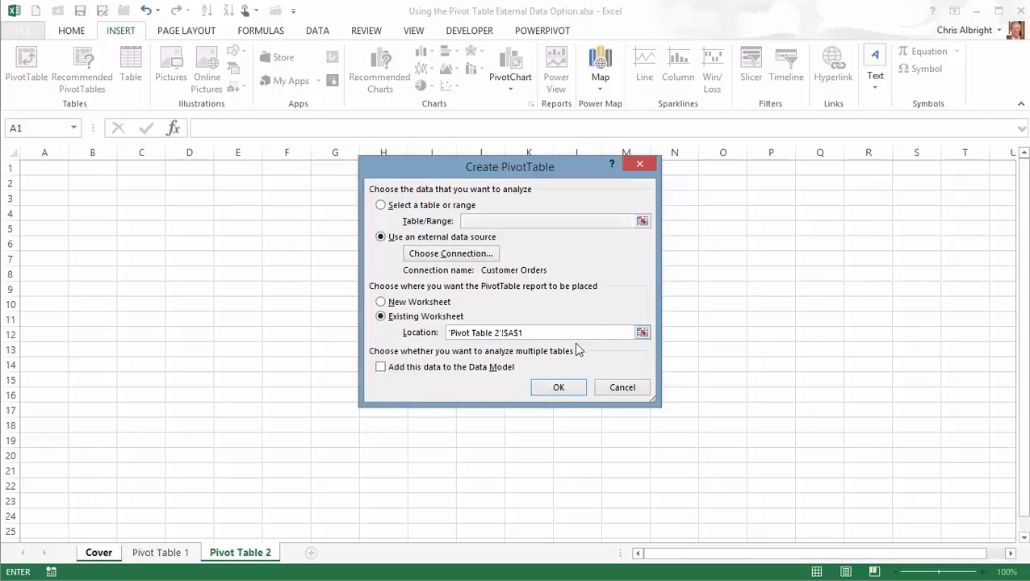
click(552, 390)
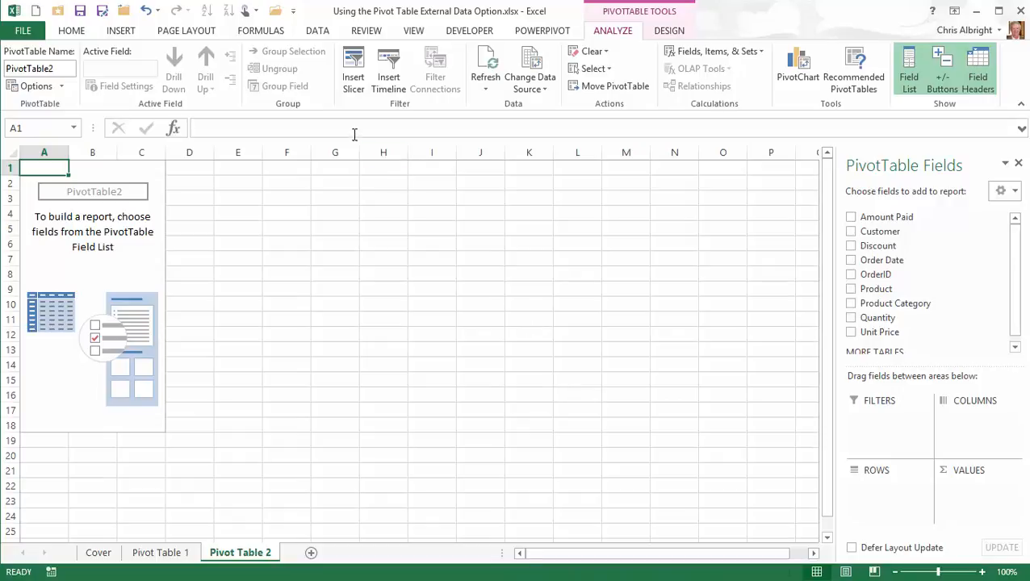
- Confirm the Customer Orders connection definition targets Orders$, then close the windows unchanged
click(316, 32)
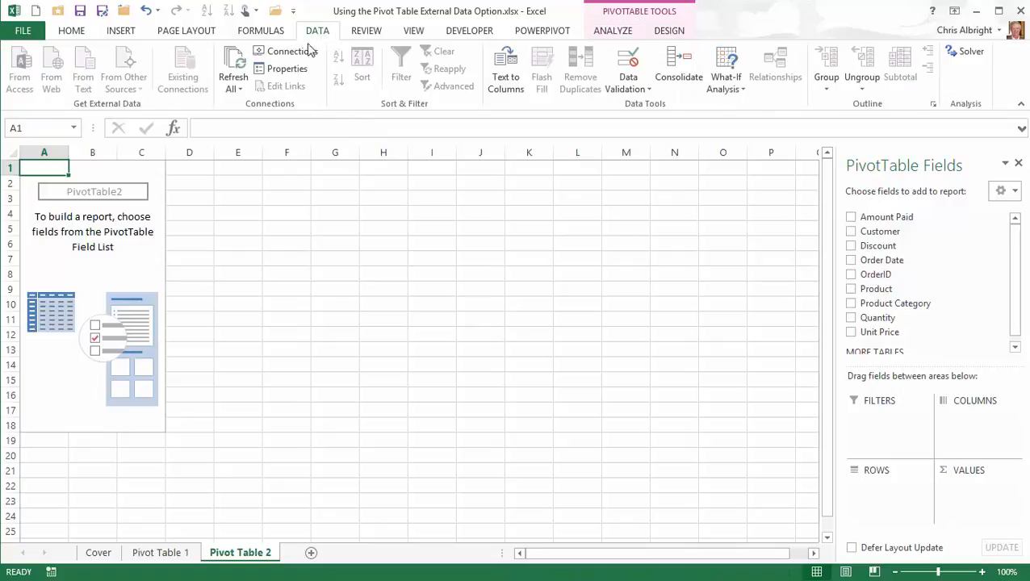
click(299, 51)
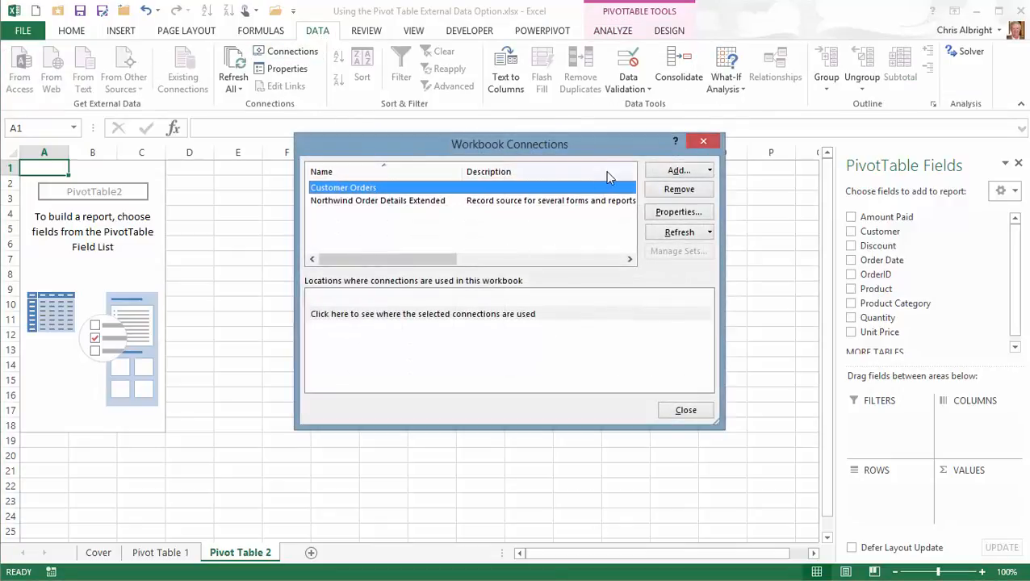
click(669, 215)
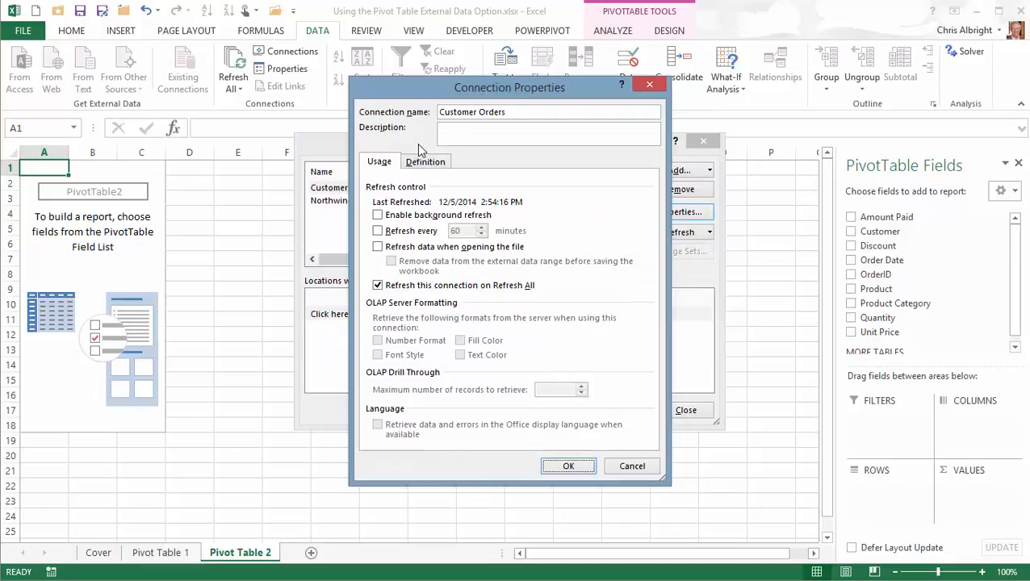
click(427, 161)
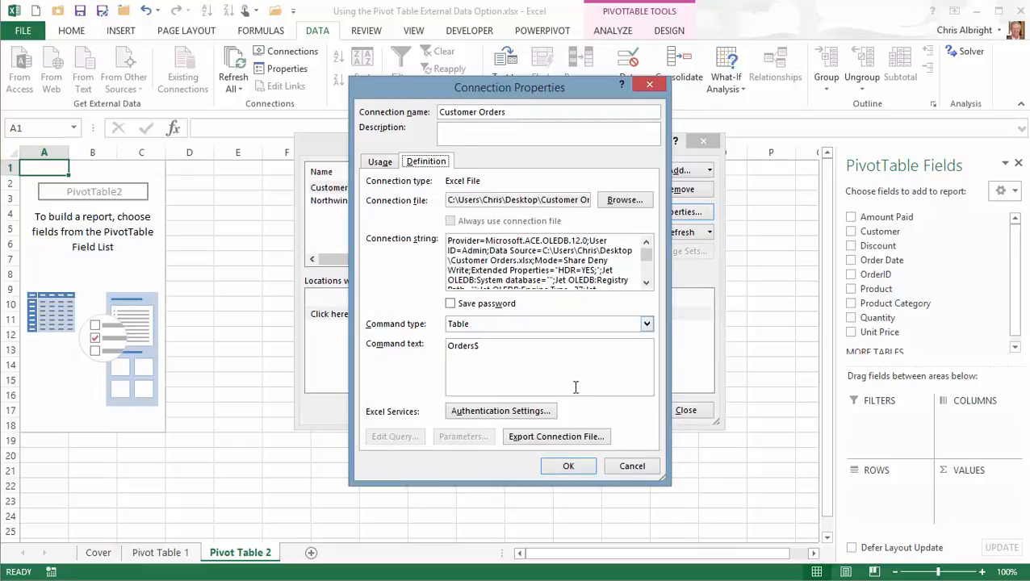
click(632, 466)
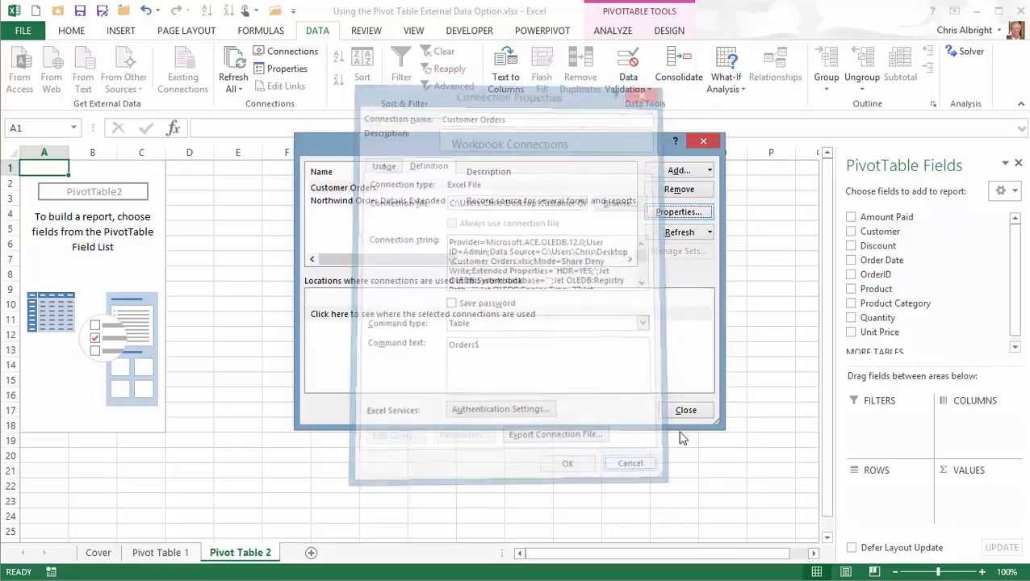
click(685, 410)
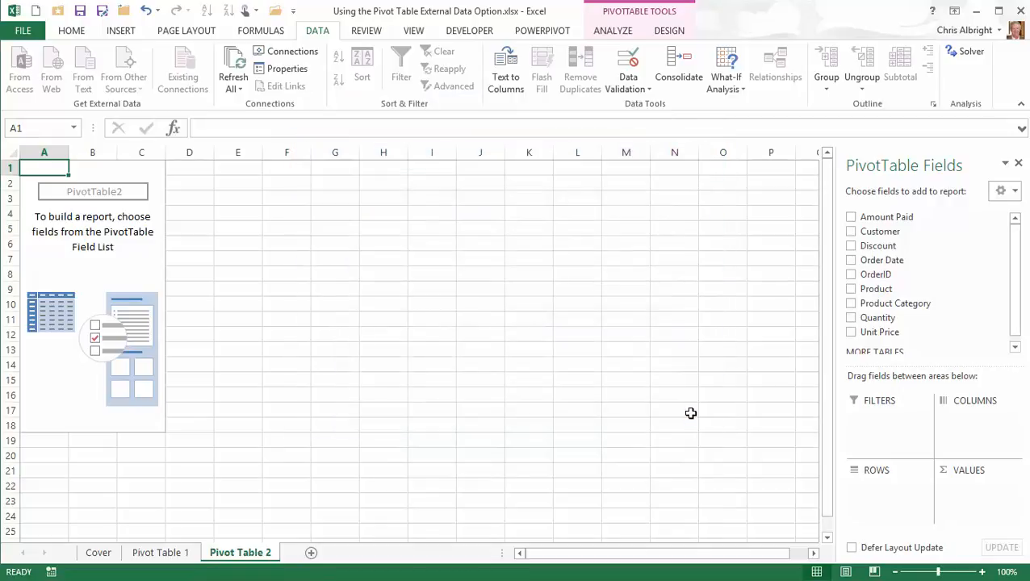